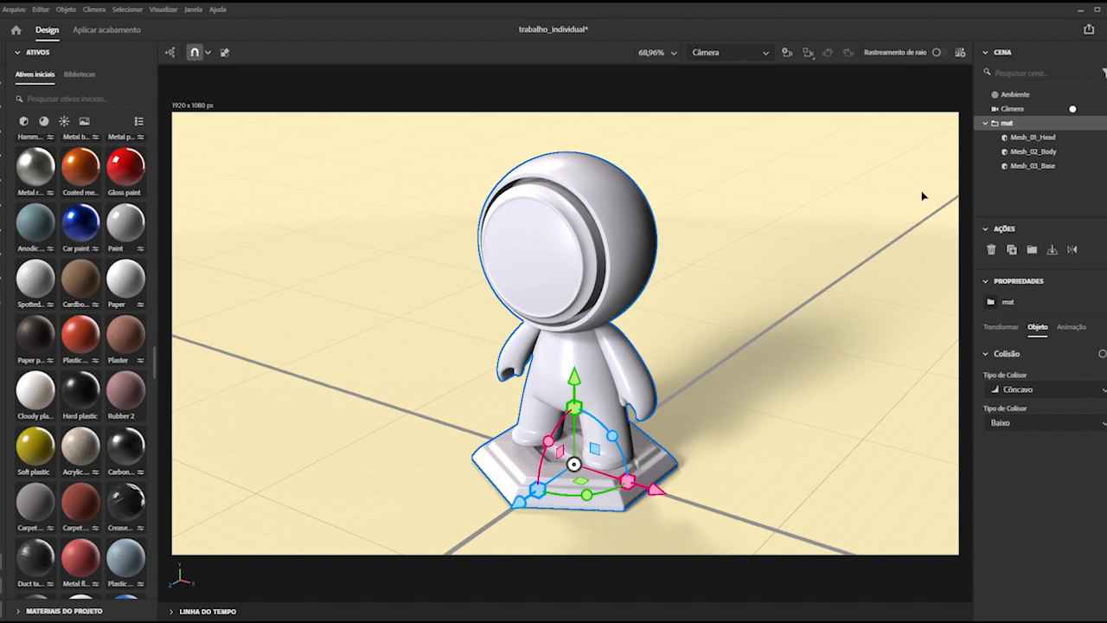
Apply the Soft plastic material to the whole mat figure and set Mesh_01_Head's material projection to Triplanar (local).
click(35, 444)
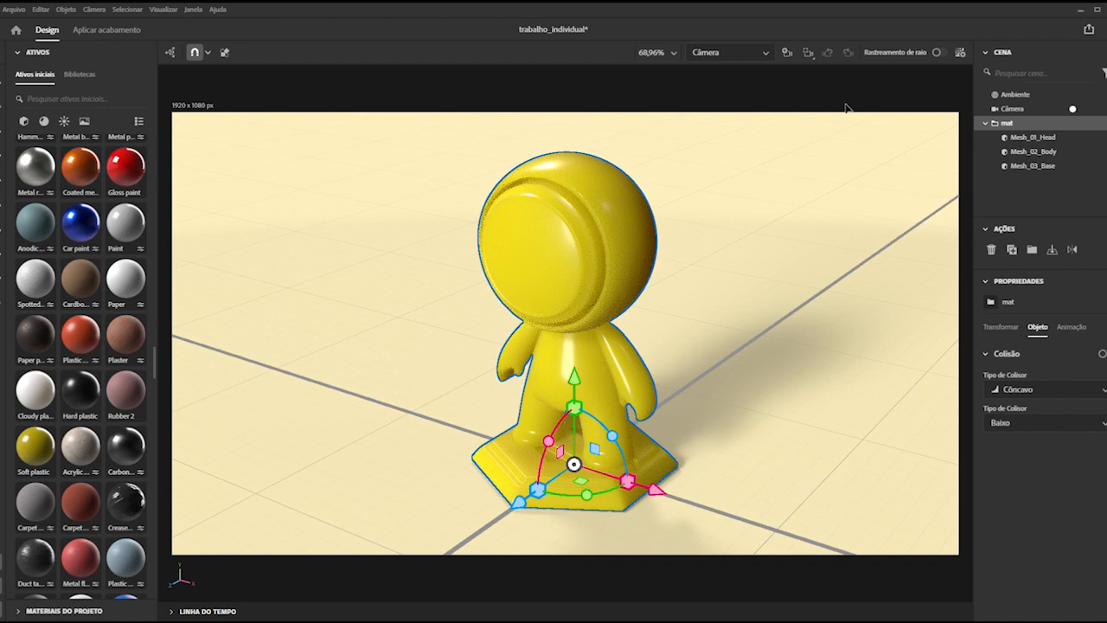
click(1037, 138)
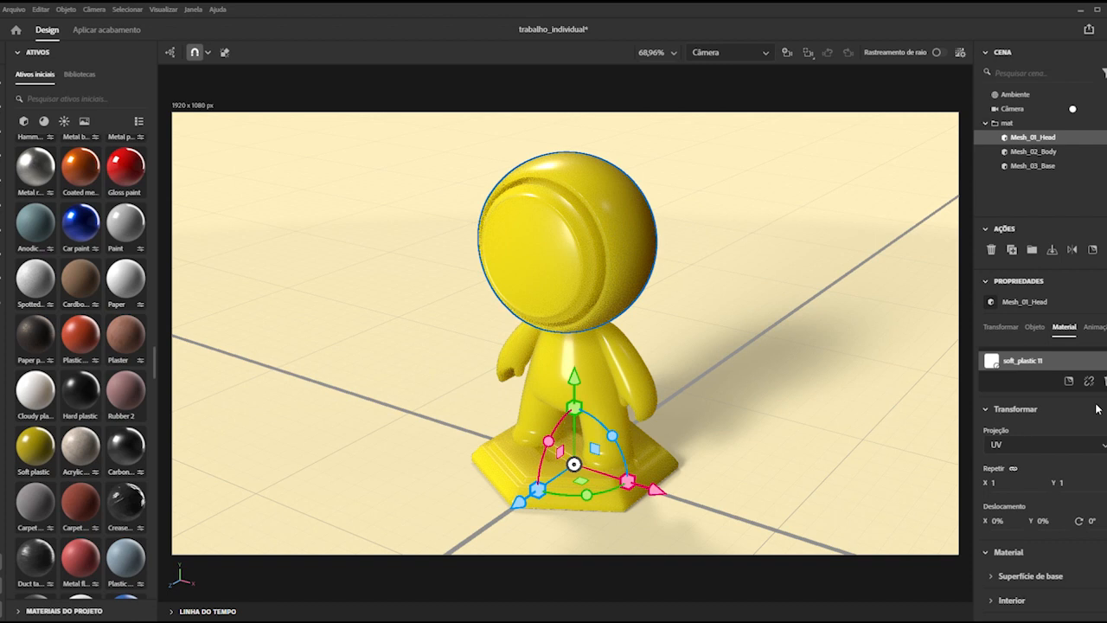
scroll(1097, 406, down, 1)
click(1098, 402)
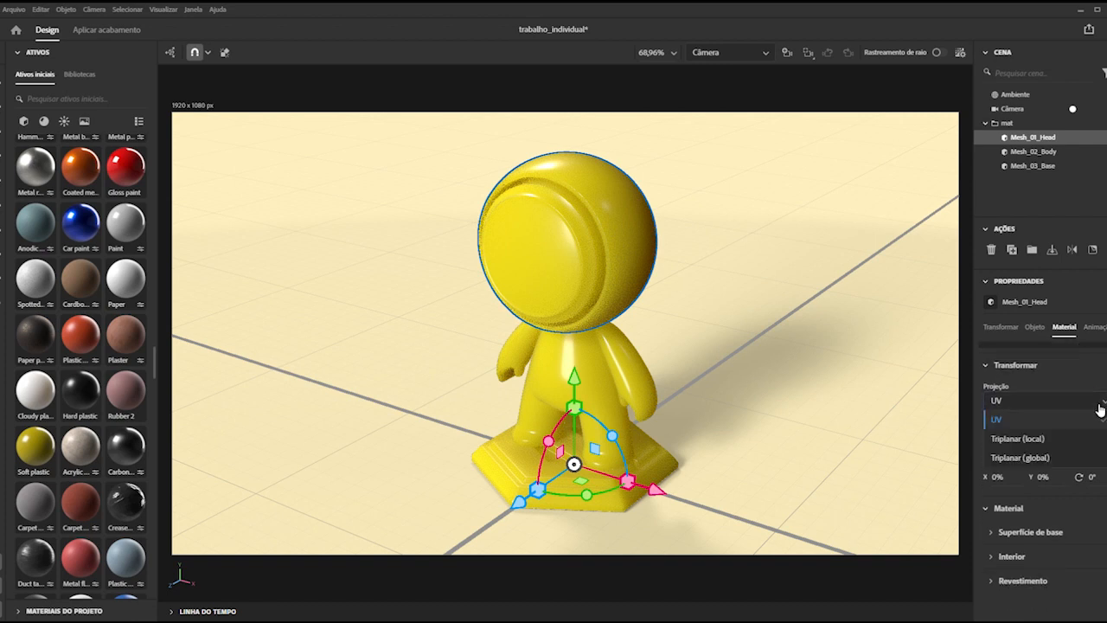
click(1068, 441)
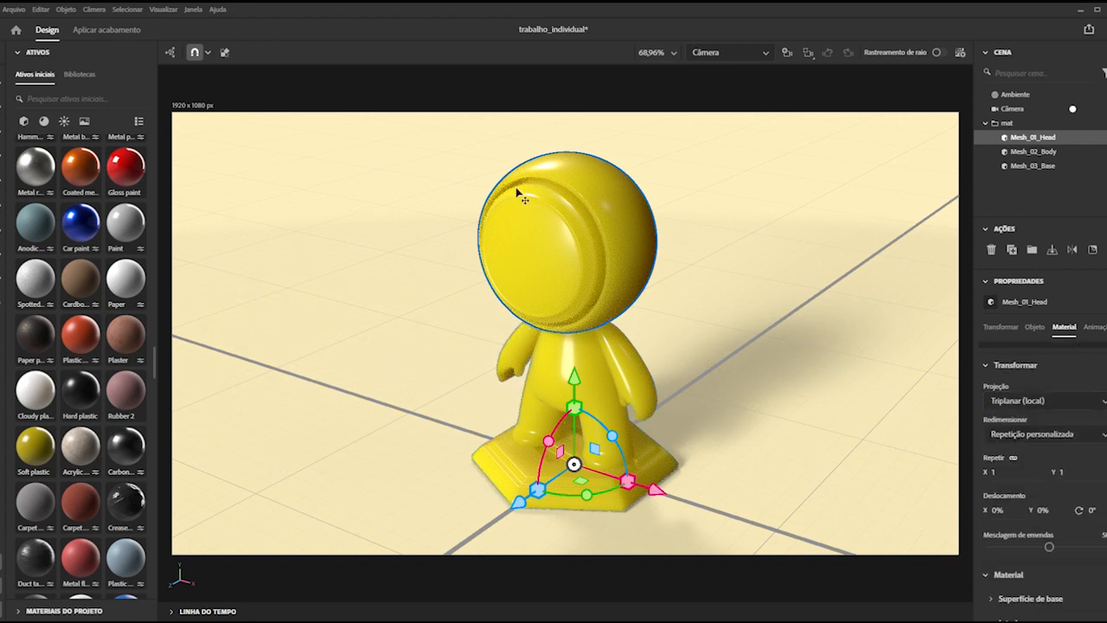
Set the base surface colour of Mesh_01_Head's material to the strong pink D6297D.
scroll(1042, 476, down, 1)
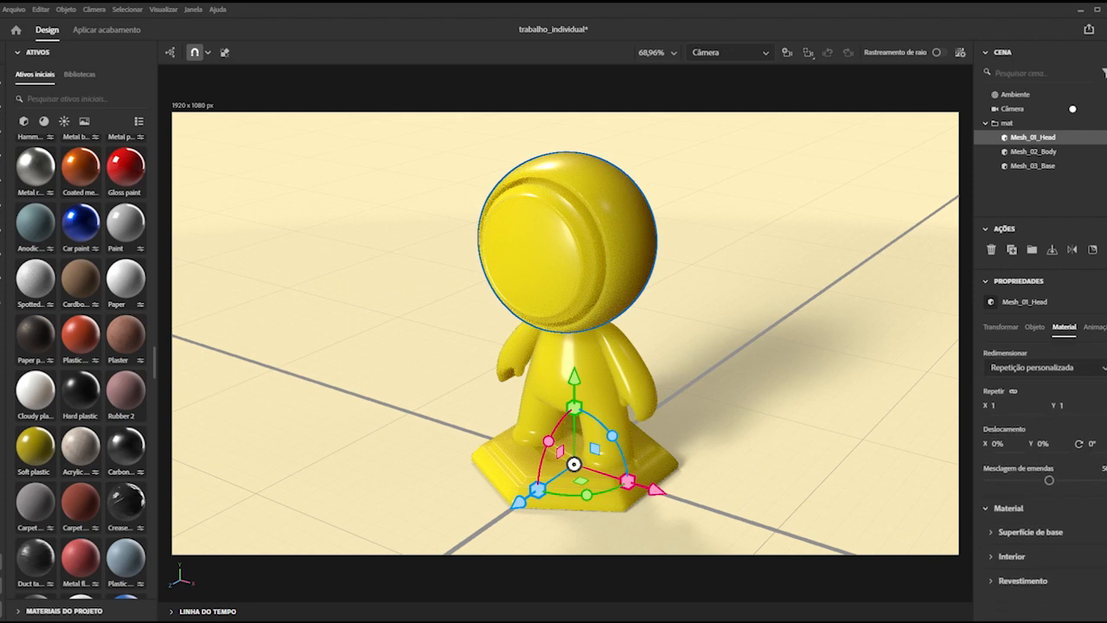
click(1036, 532)
scroll(1036, 532, down, 4)
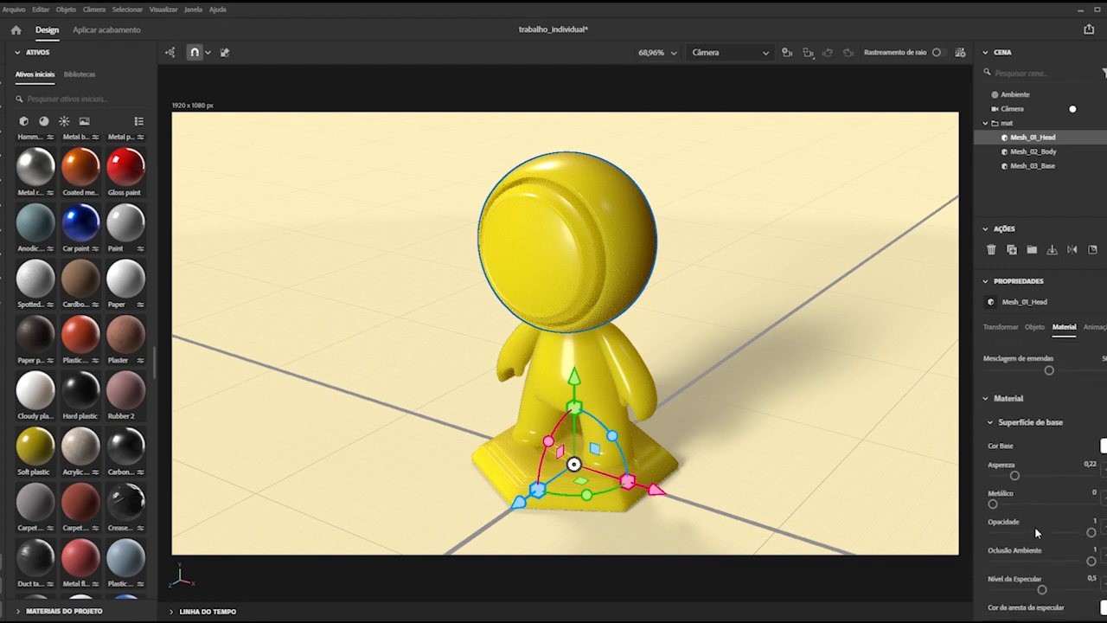
click(1104, 378)
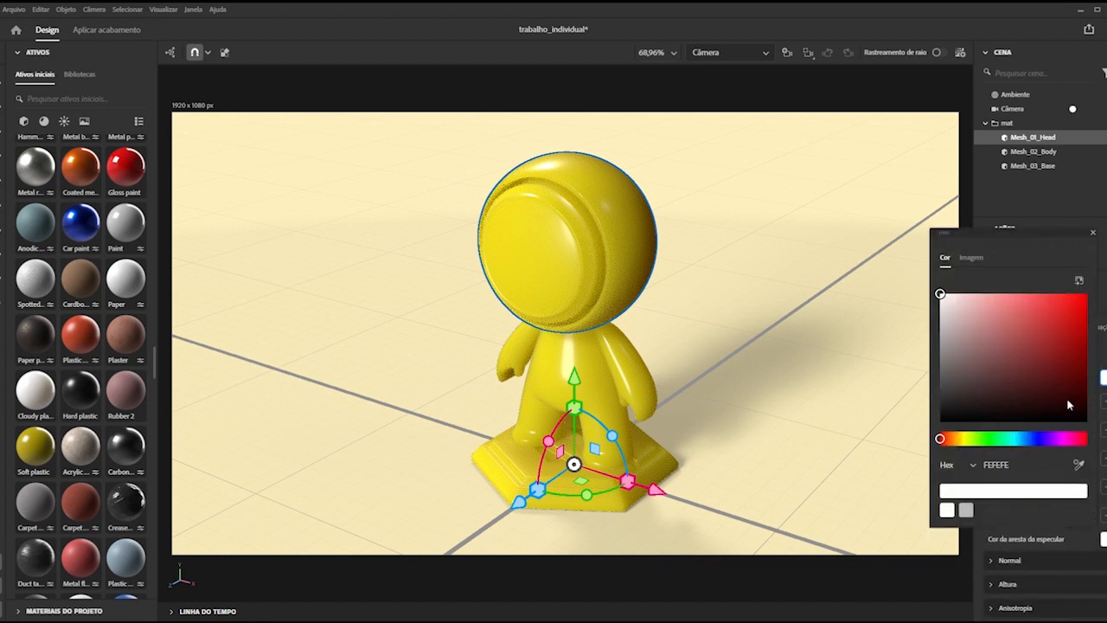
drag(946, 444, 1077, 447)
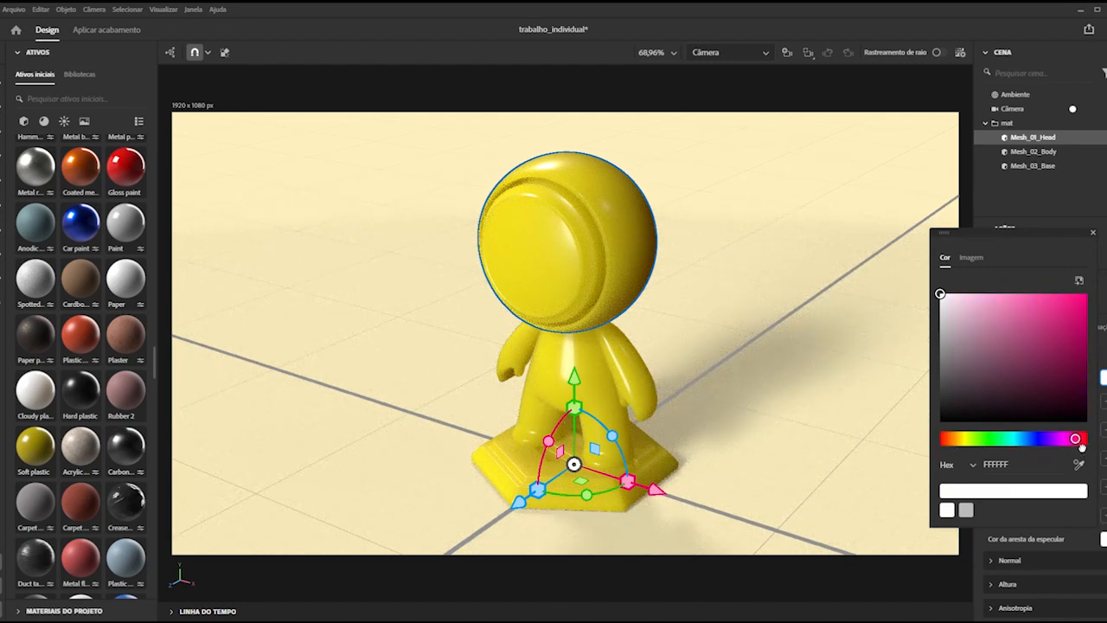
drag(941, 294, 1061, 317)
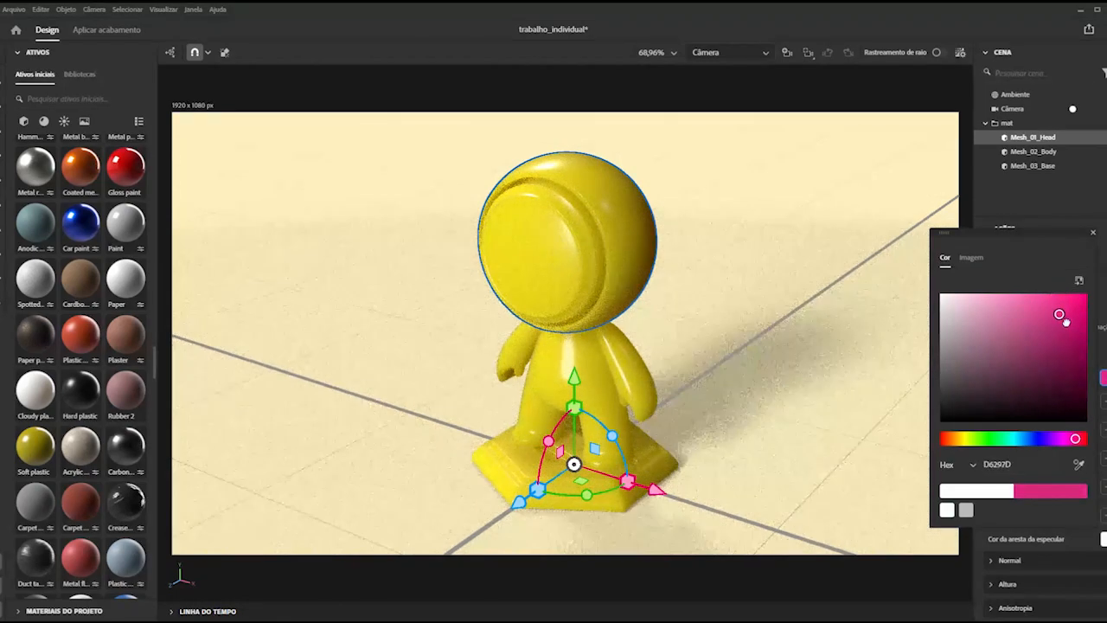
click(1100, 457)
Set the material's specular edge colour to the pale pink D18CAD, starting from the recently used pink.
scroll(1098, 458, down, 2)
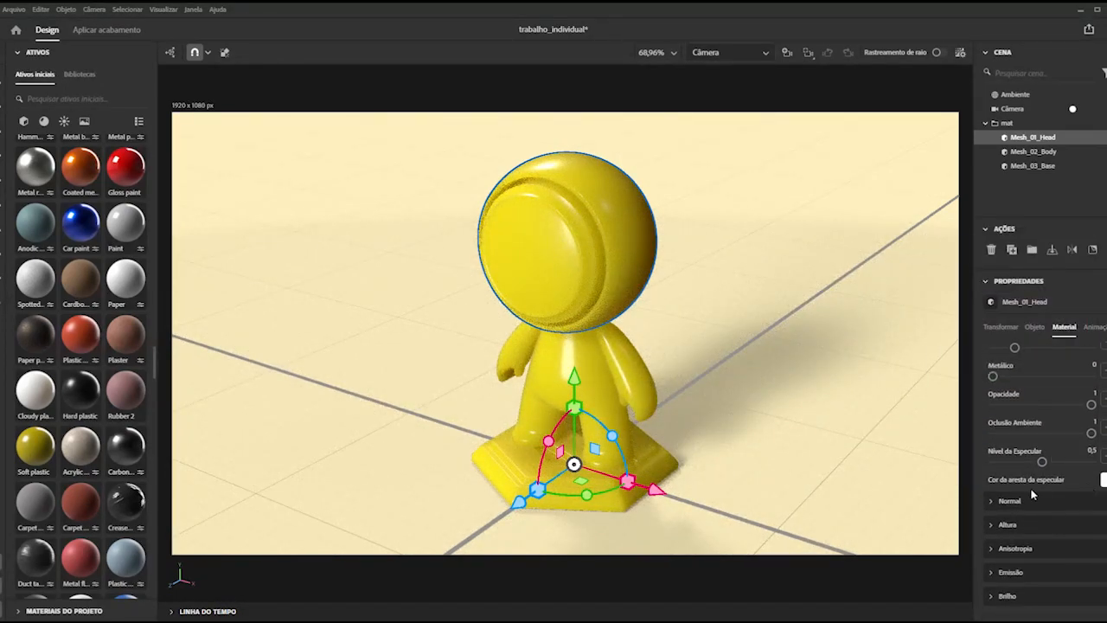
click(1103, 479)
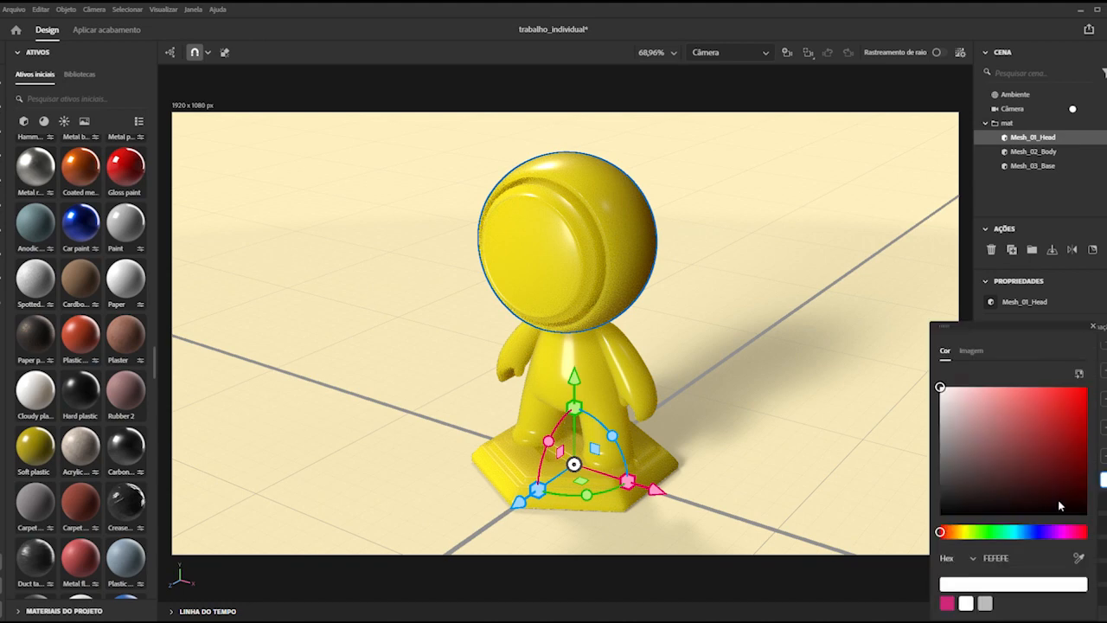
click(947, 602)
drag(1060, 417, 995, 414)
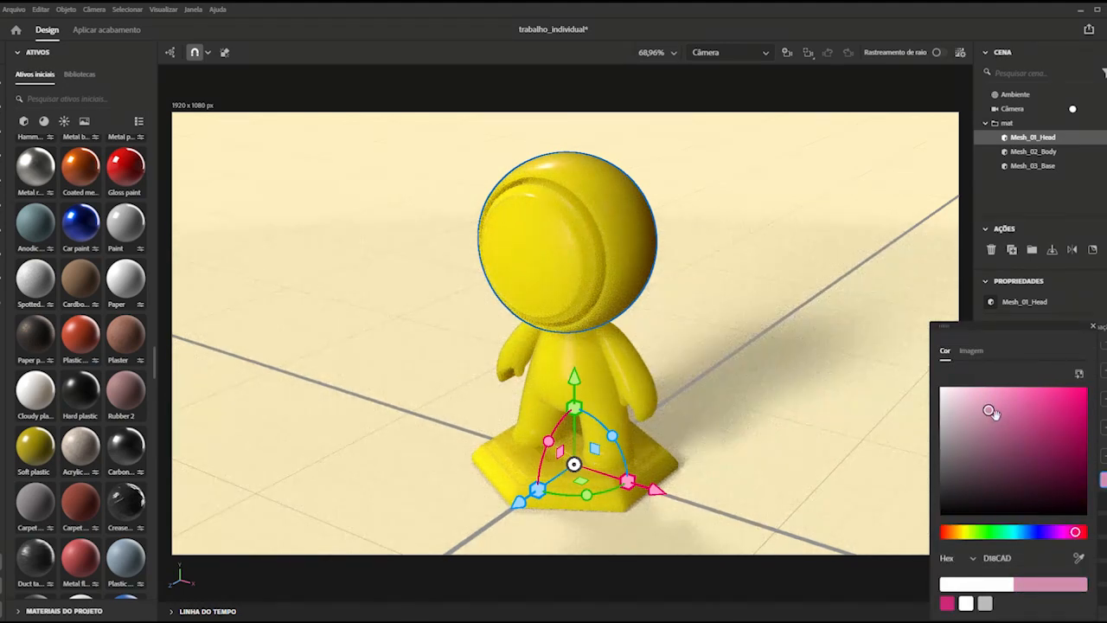
click(1103, 479)
Set the absorption colour in the material's interior settings to the recently used pale pink D18CAD.
scroll(1071, 415, down, 2)
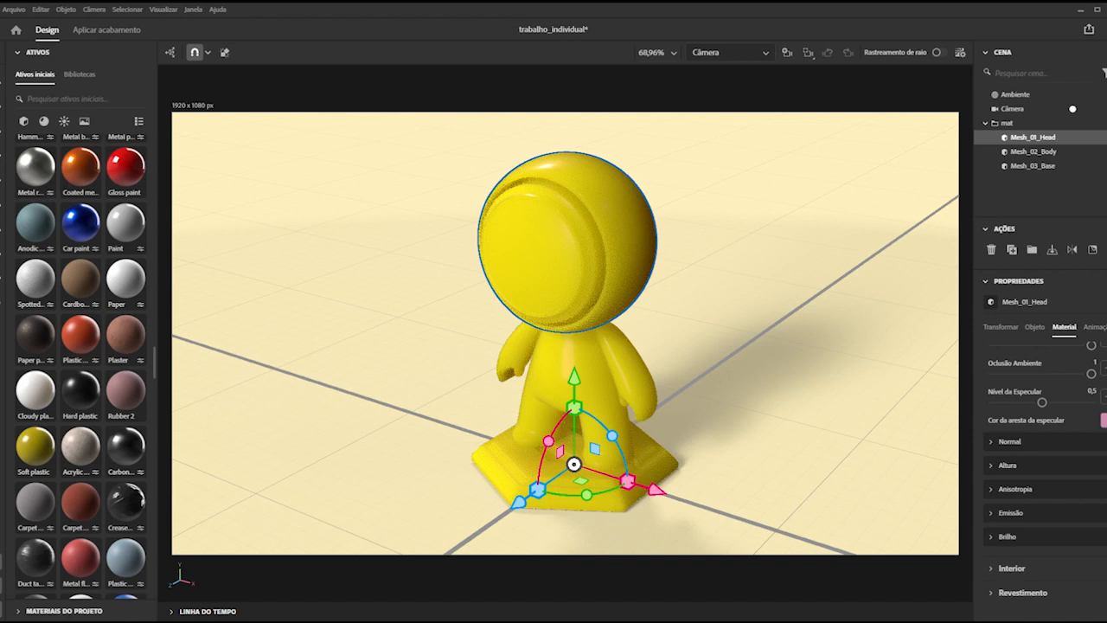
scroll(1104, 429, down, 1)
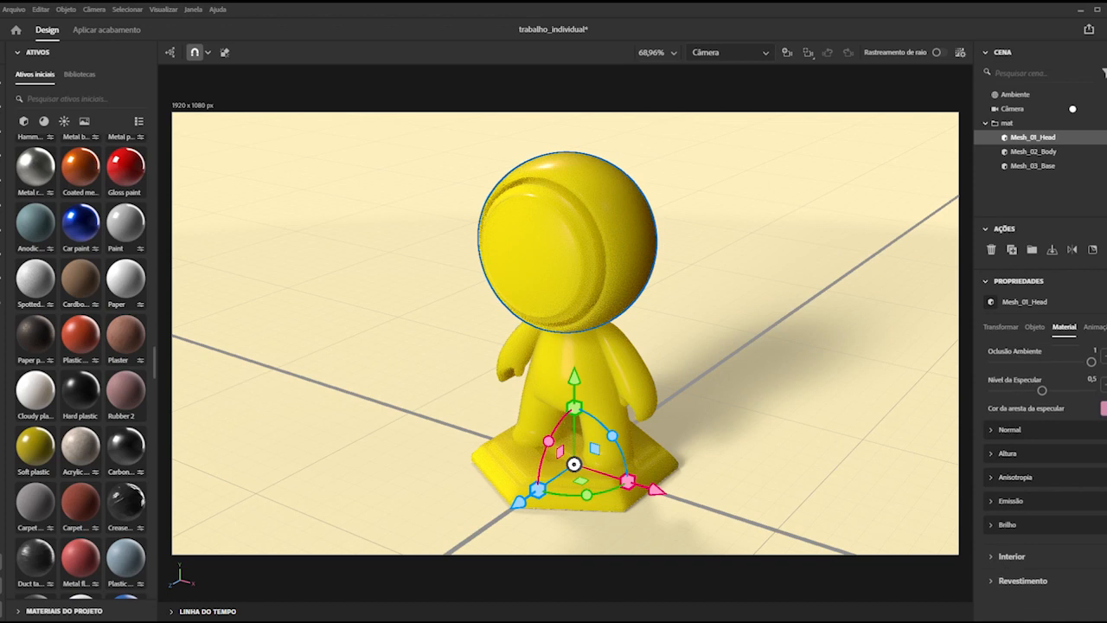
click(1005, 559)
scroll(1039, 552, down, 3)
scroll(1039, 550, down, 10)
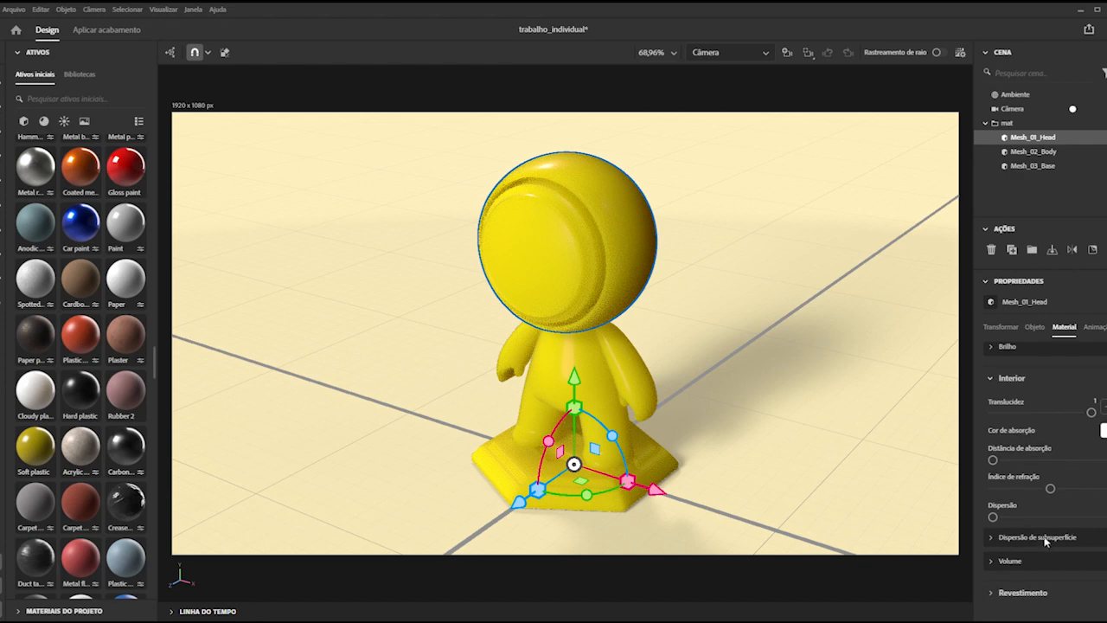
click(1092, 414)
click(1102, 430)
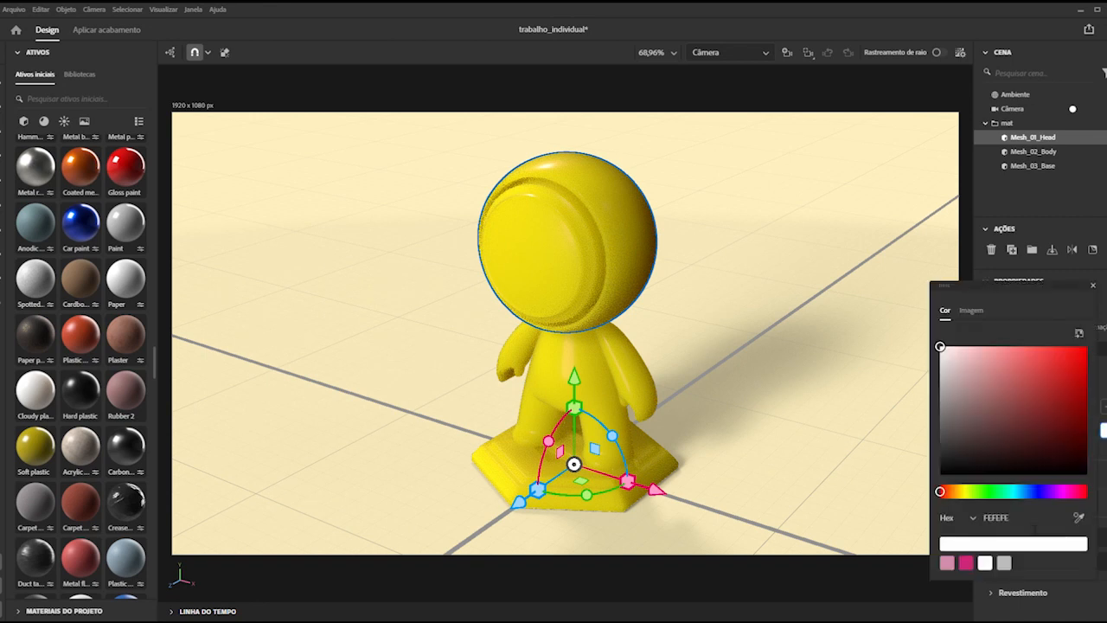
click(947, 563)
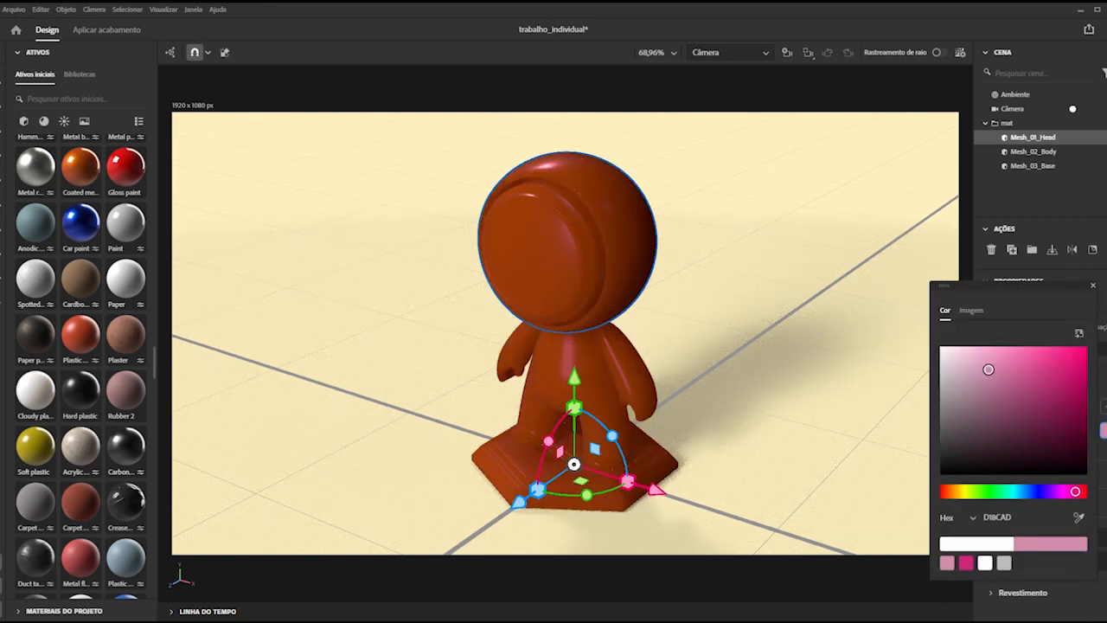
click(1093, 286)
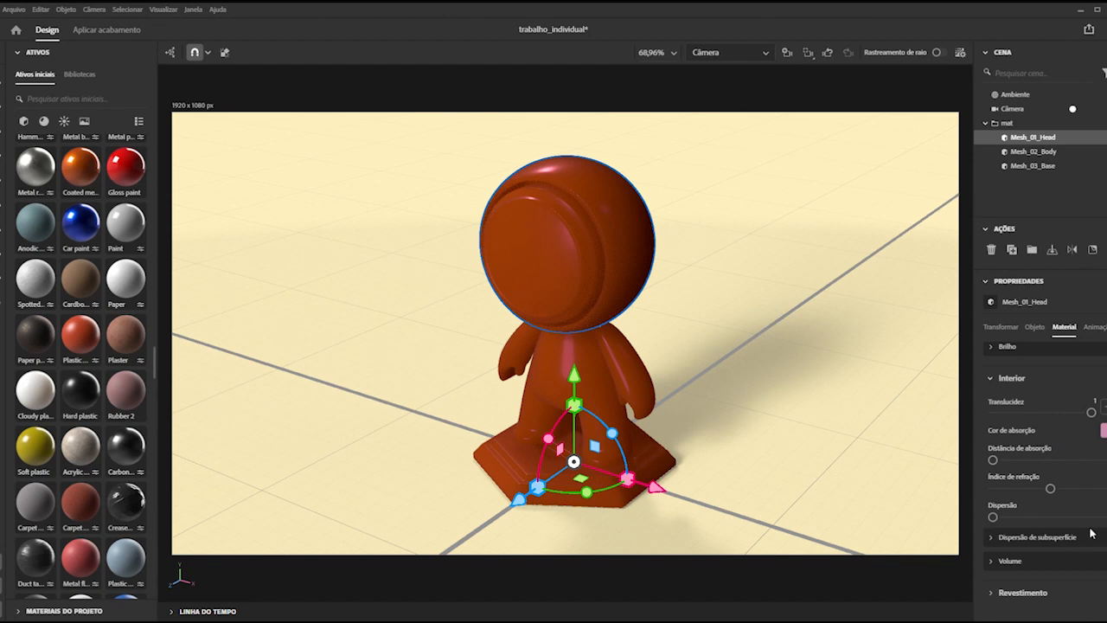
Set the subsurface scattering colour to D18CAD and greatly increase the scattering distance.
click(992, 538)
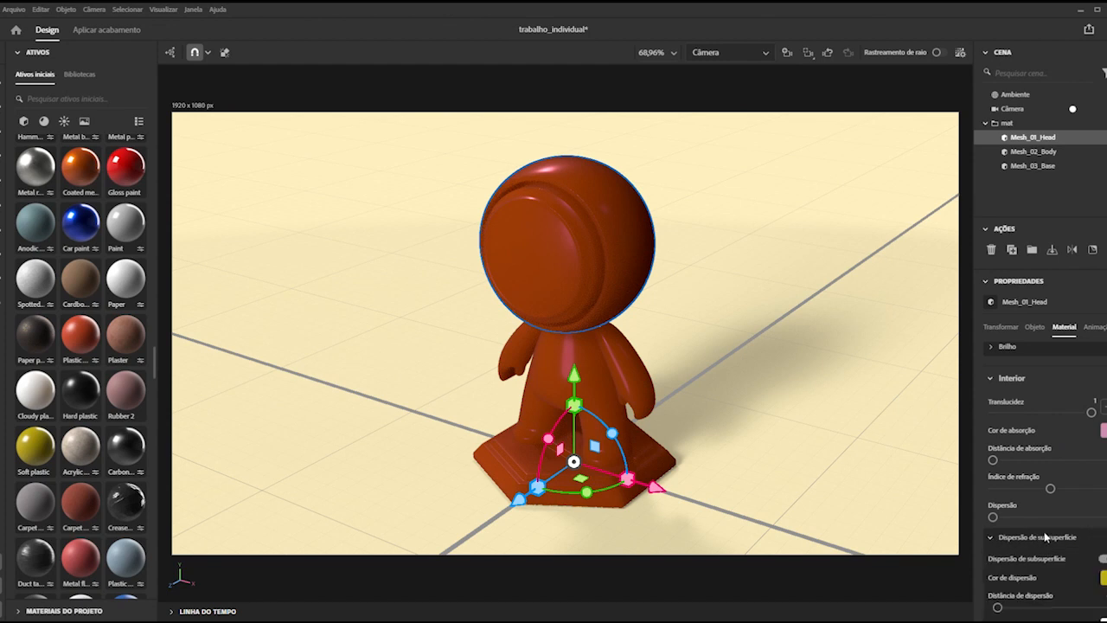
scroll(1044, 536, down, 3)
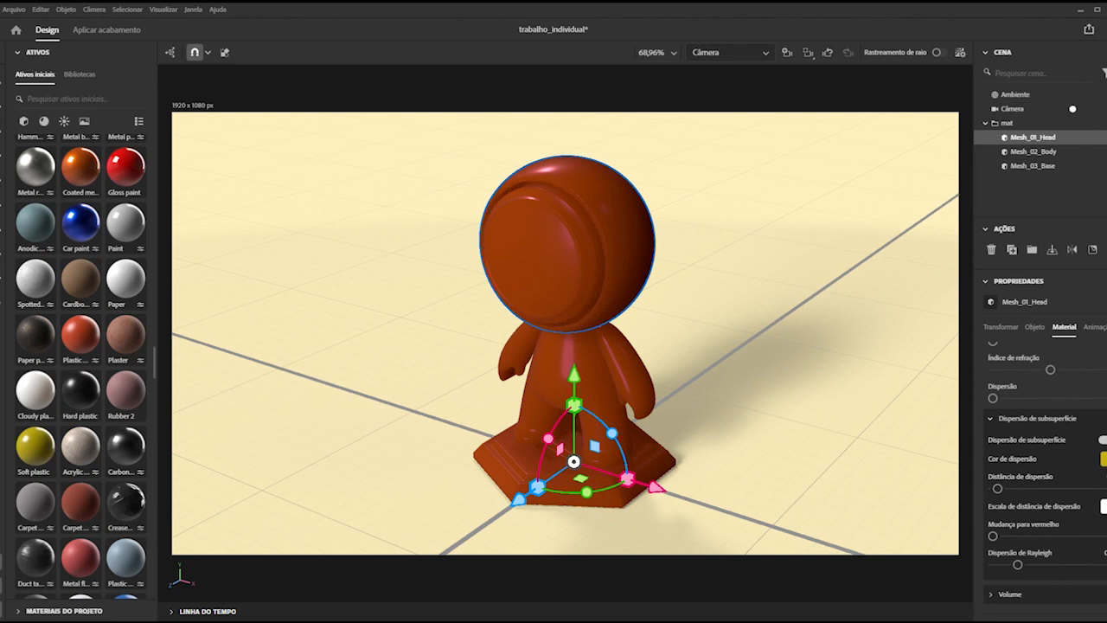
click(1101, 459)
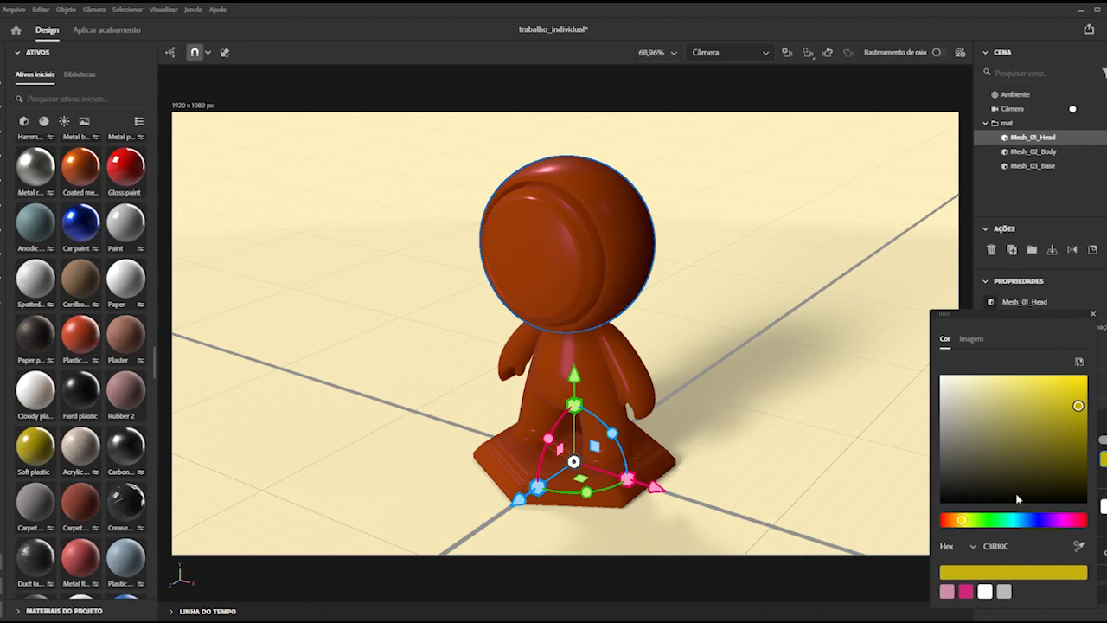
click(950, 591)
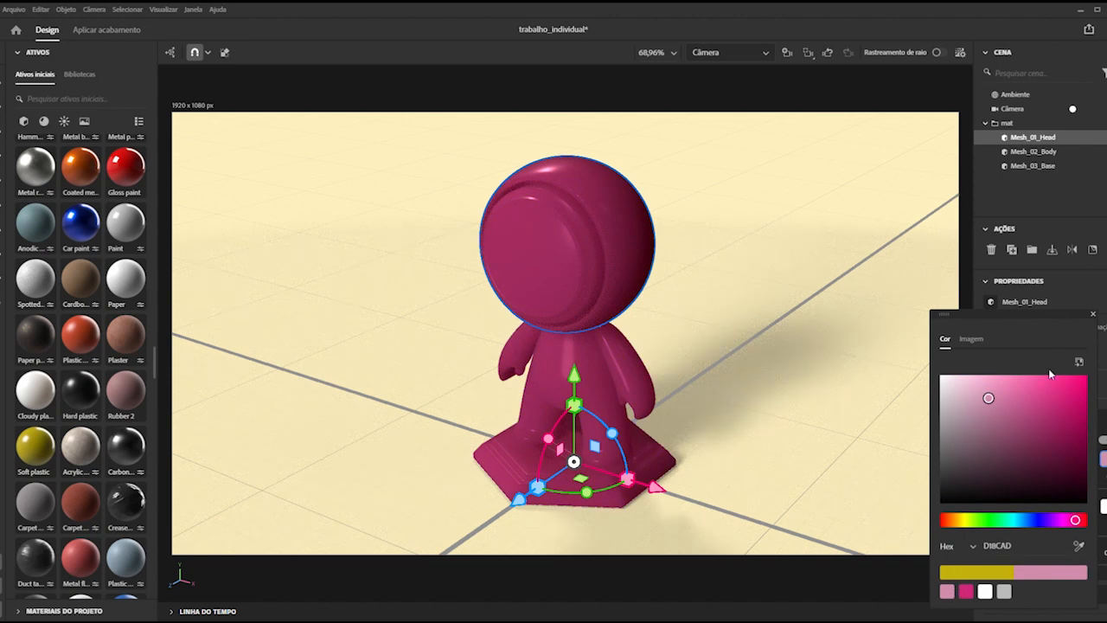
click(1104, 480)
scroll(1102, 476, down, 1)
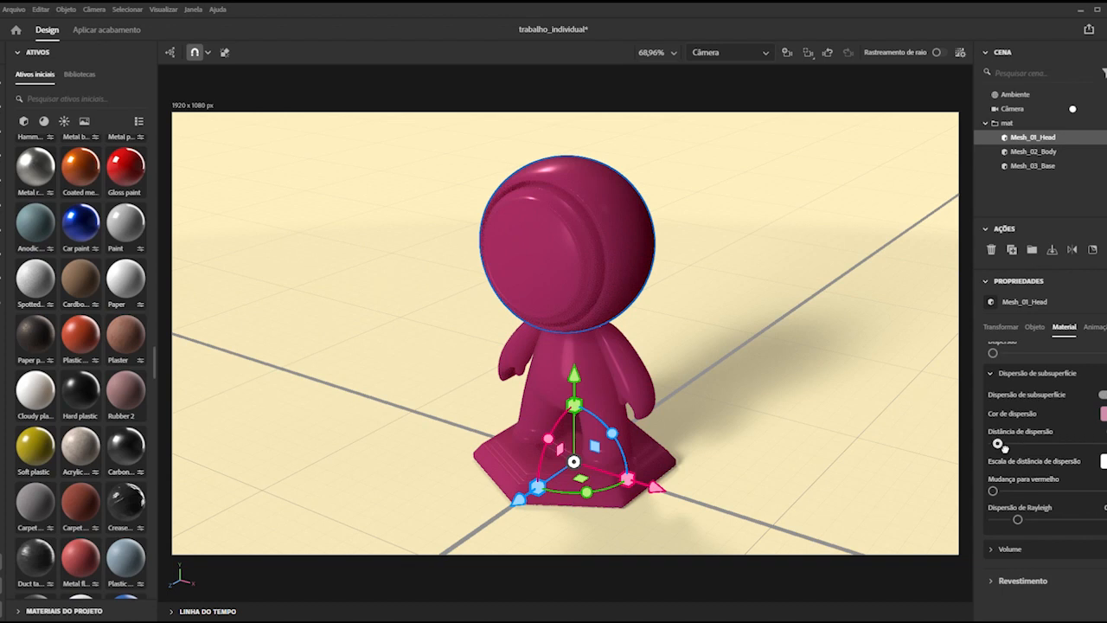
drag(997, 443, 1106, 442)
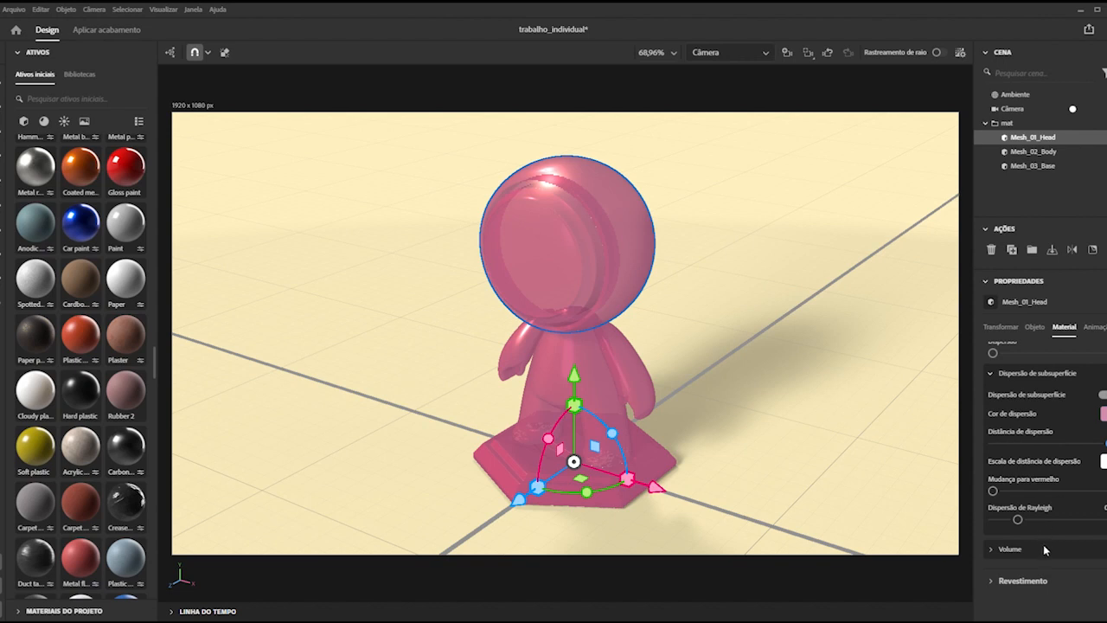
Review the head material's settings from the base surface to subsurface scattering, and deselect the figure to examine it.
scroll(1042, 543, up, 5)
scroll(1050, 441, up, 4)
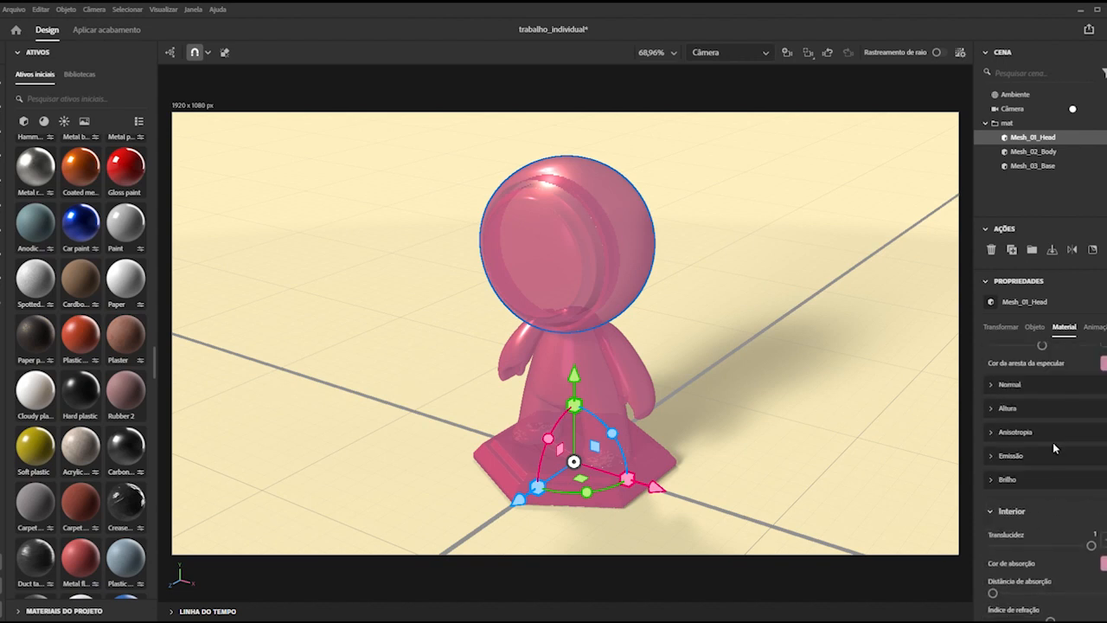
scroll(1081, 458, up, 4)
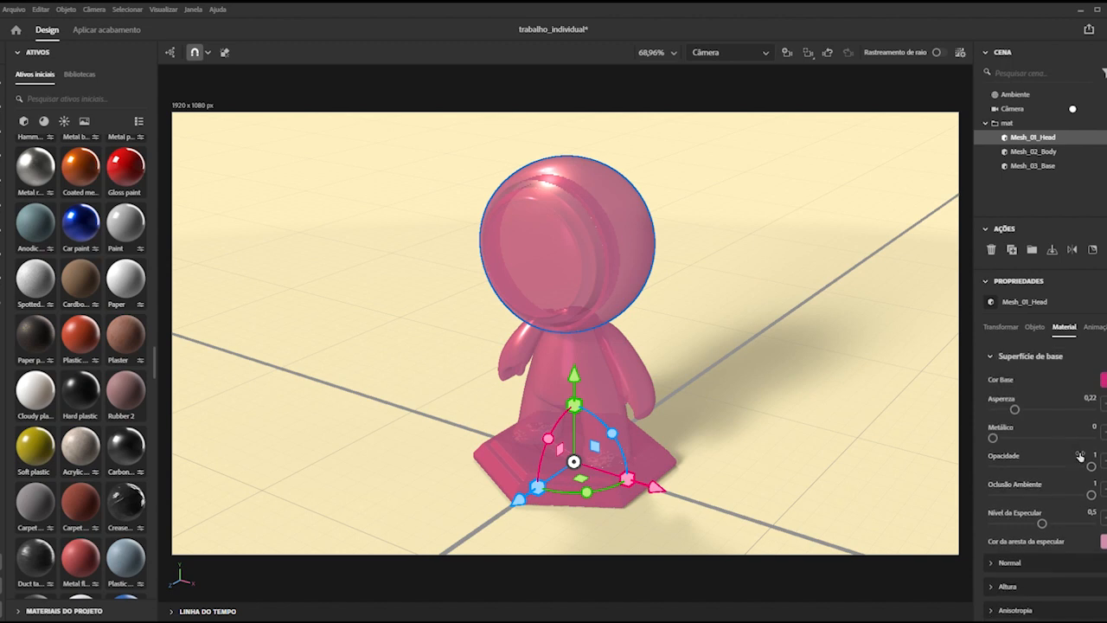
scroll(1085, 470, down, 1)
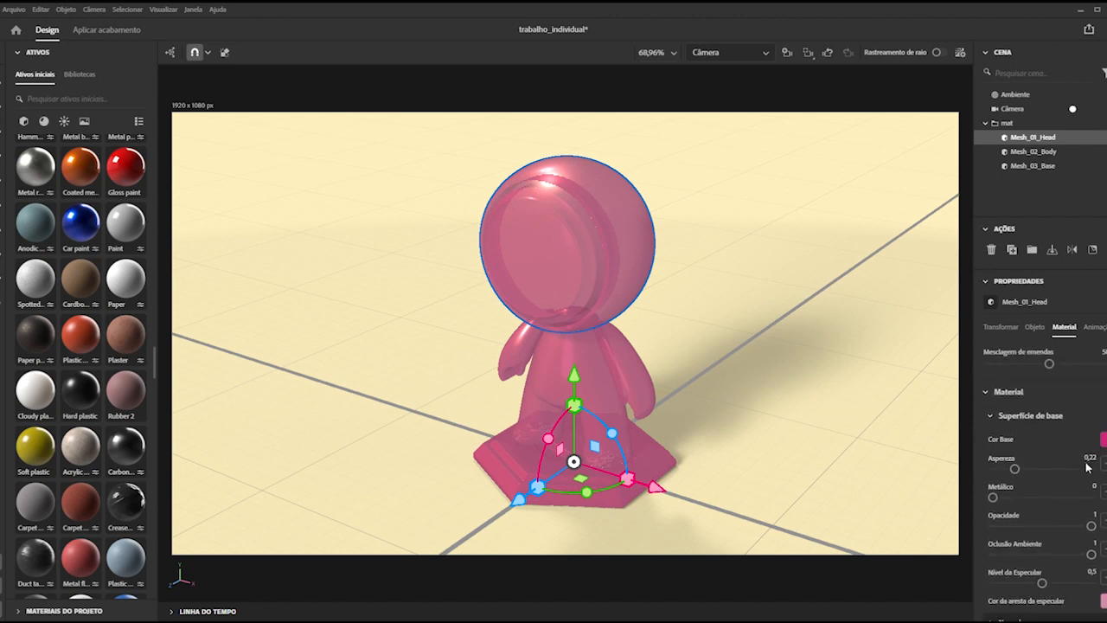
scroll(1008, 475, down, 8)
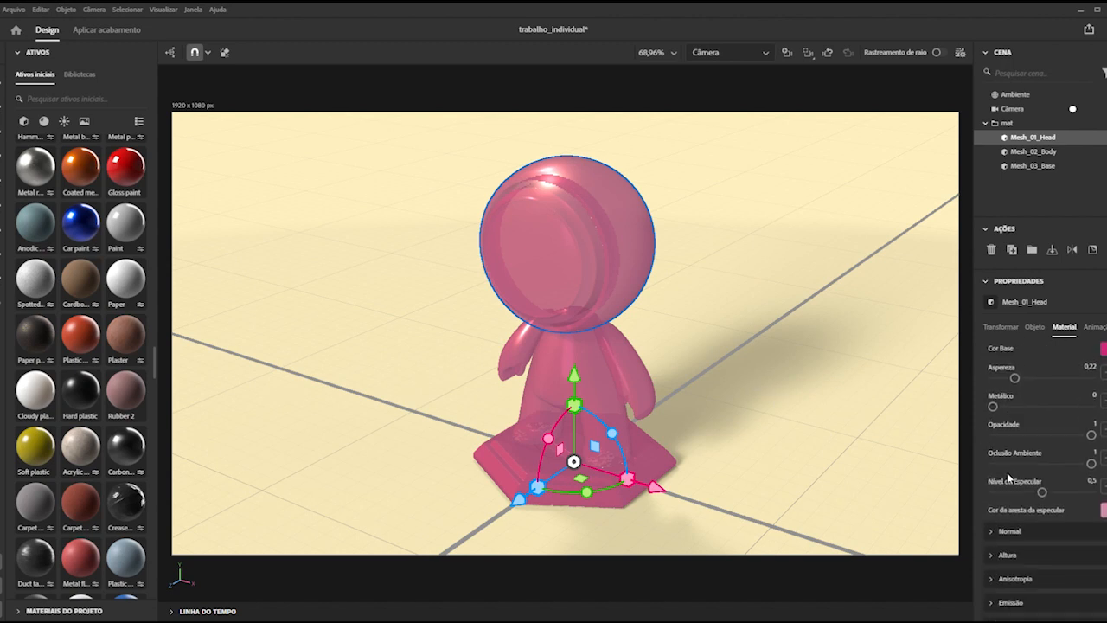
scroll(1008, 476, down, 2)
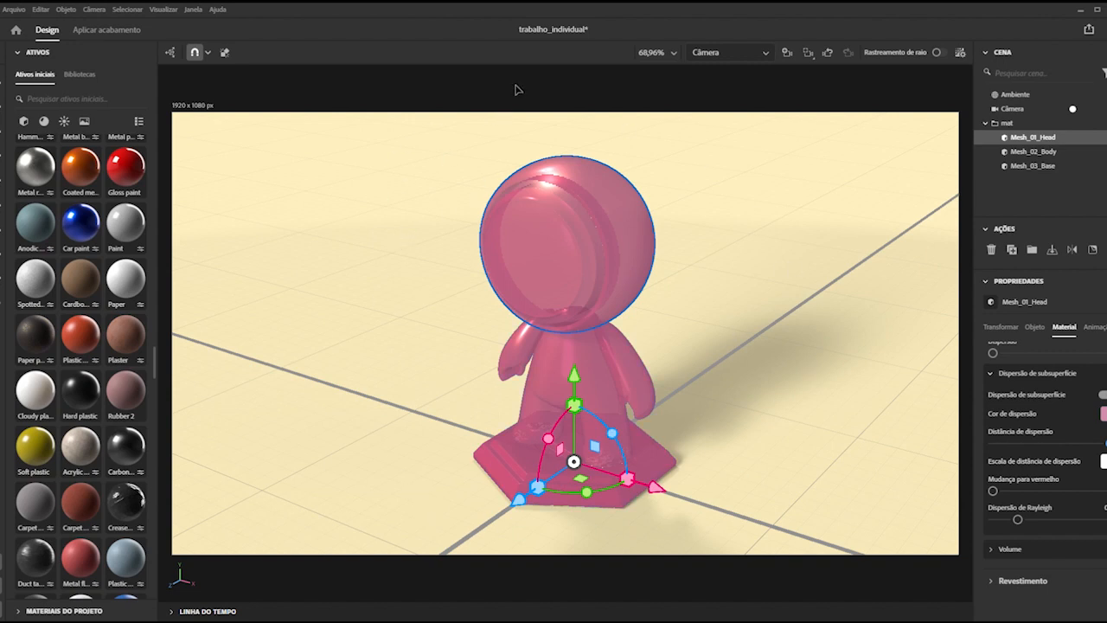
click(517, 88)
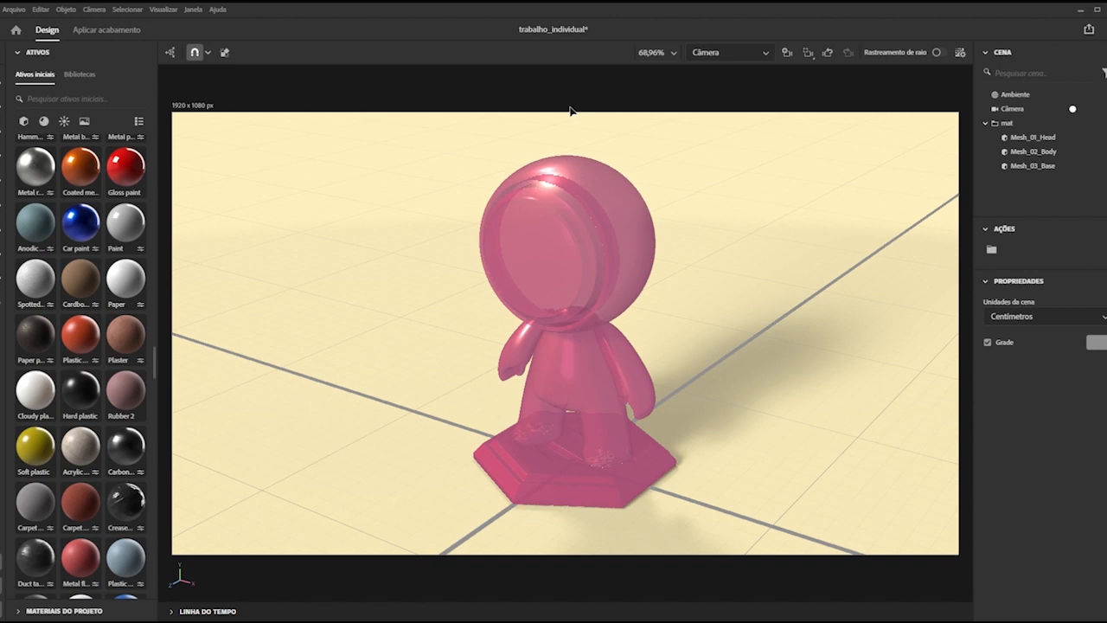
Switch to the render workspace and choose the Média quality preset.
click(101, 36)
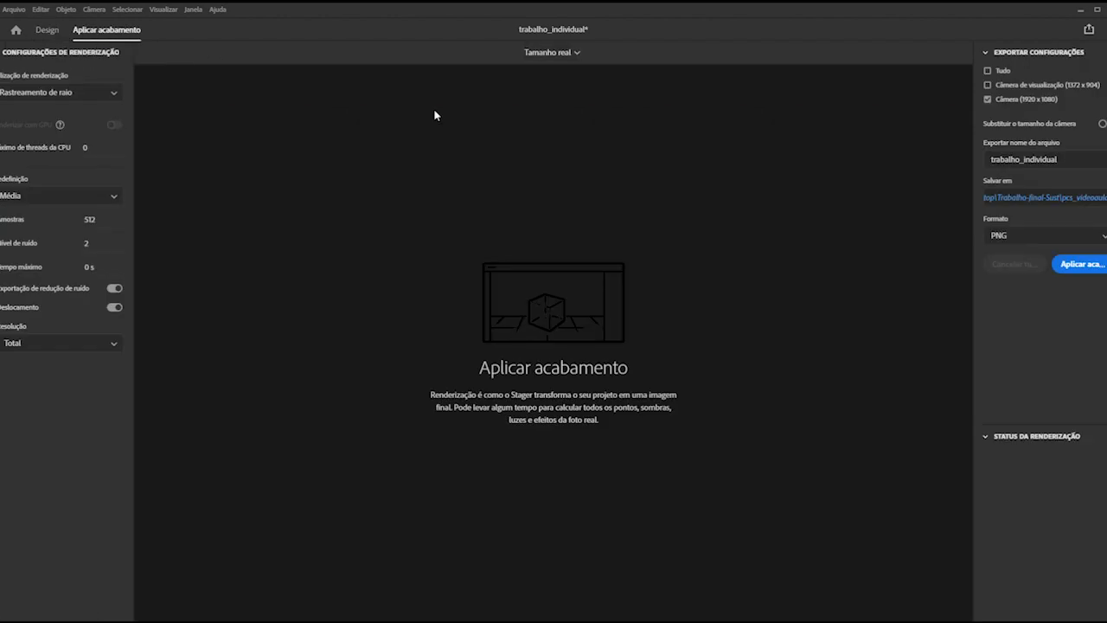
click(41, 199)
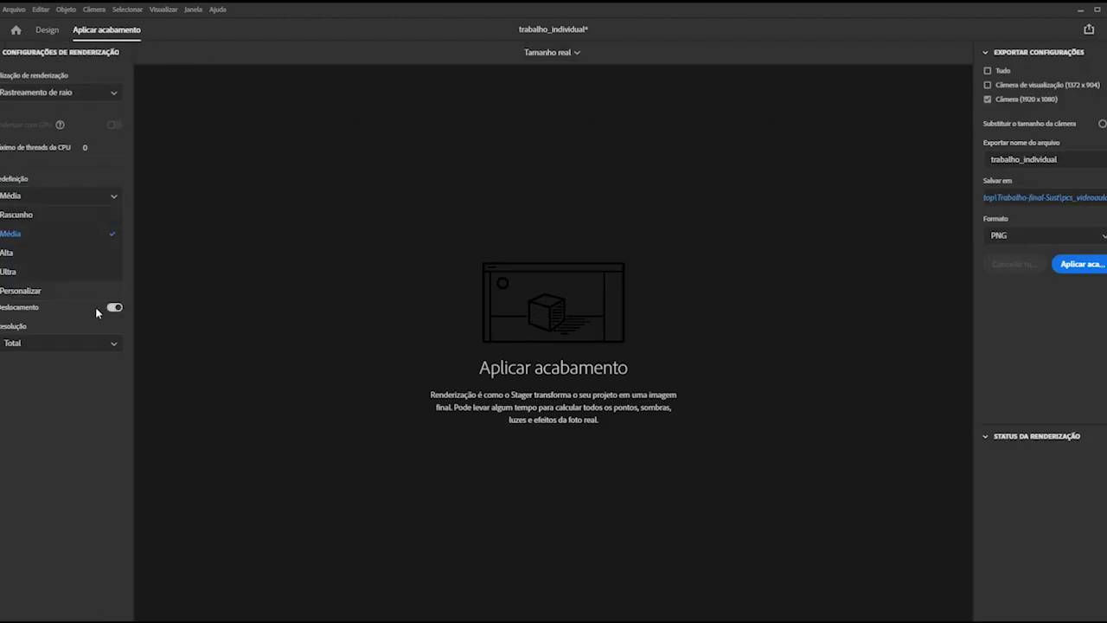
click(65, 232)
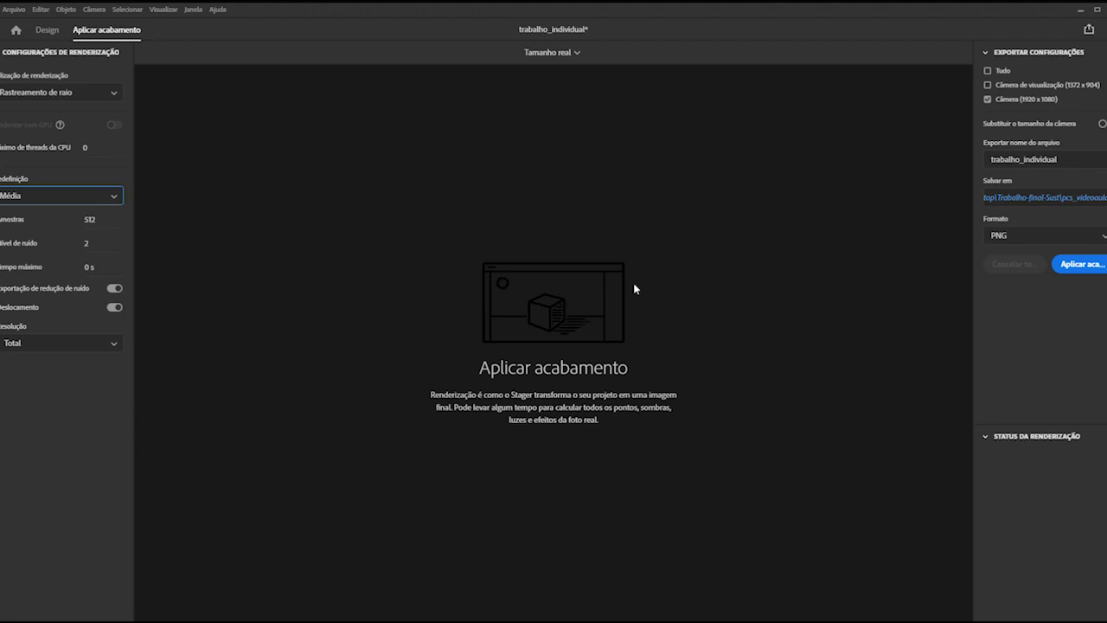
Name the export file trabalho_individual_1.
click(1070, 162)
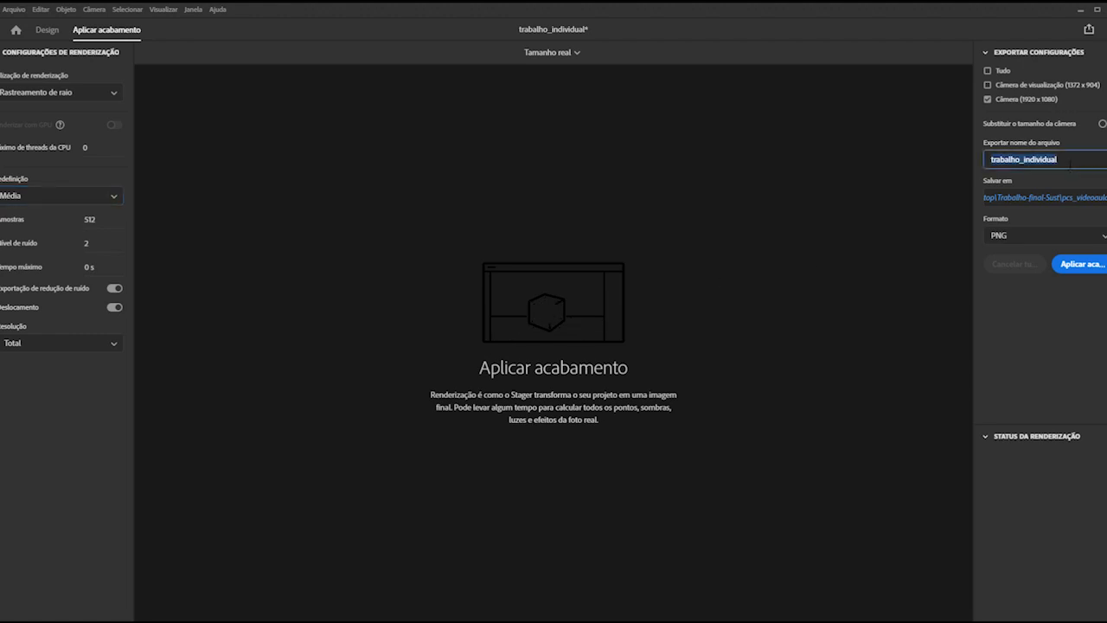
click(1070, 162)
text(_)
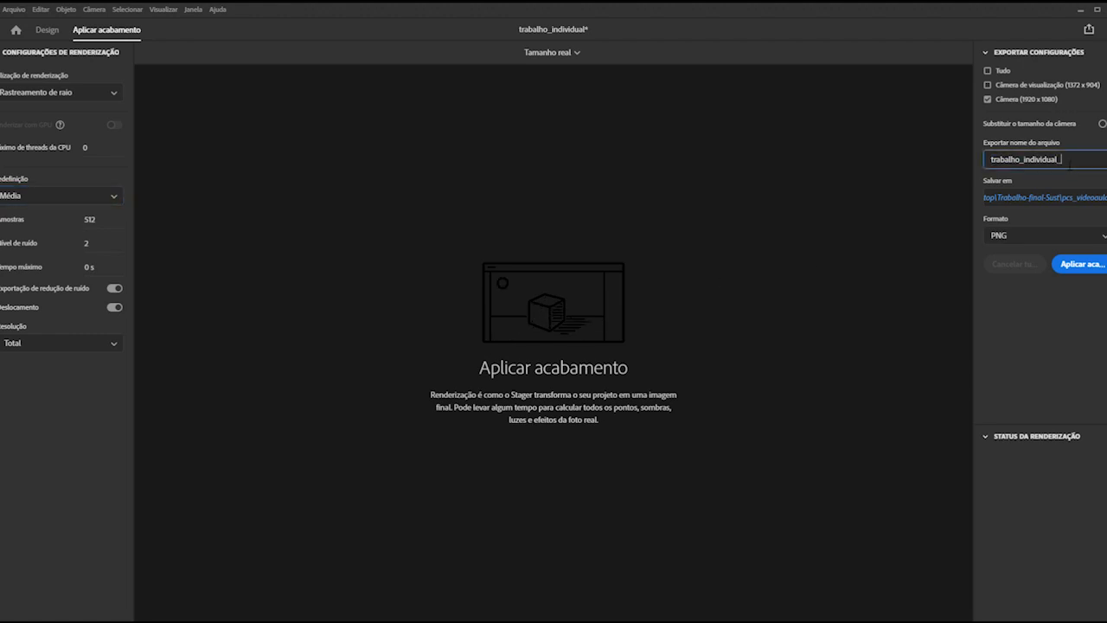
text(1)
Choose PNG as the export format and start rendering the 1920 x 1080 camera view.
click(1039, 241)
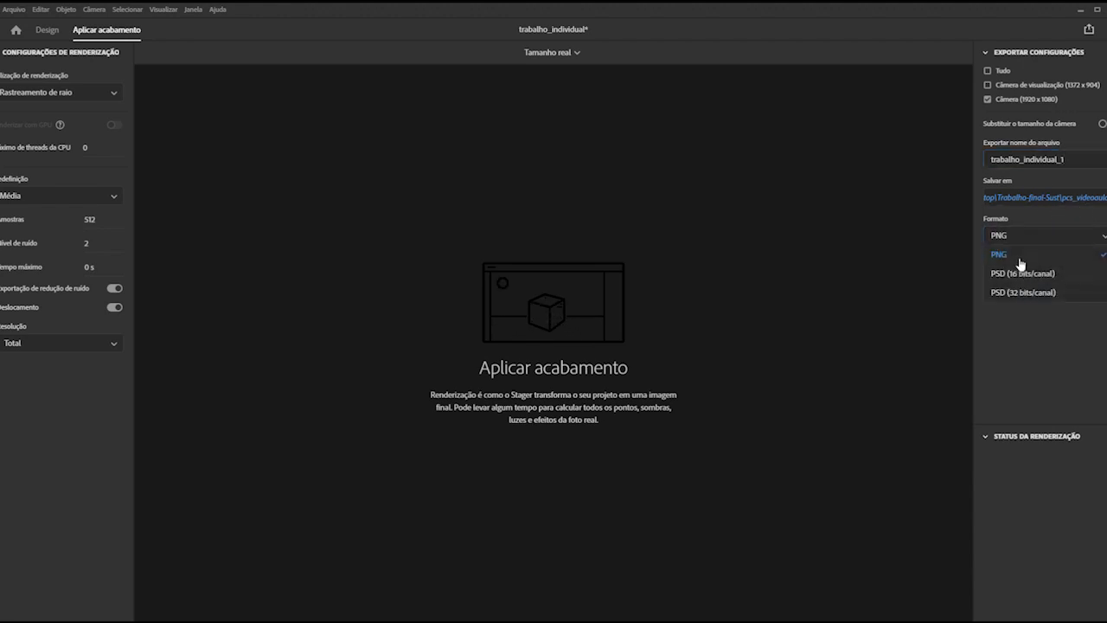
click(1013, 254)
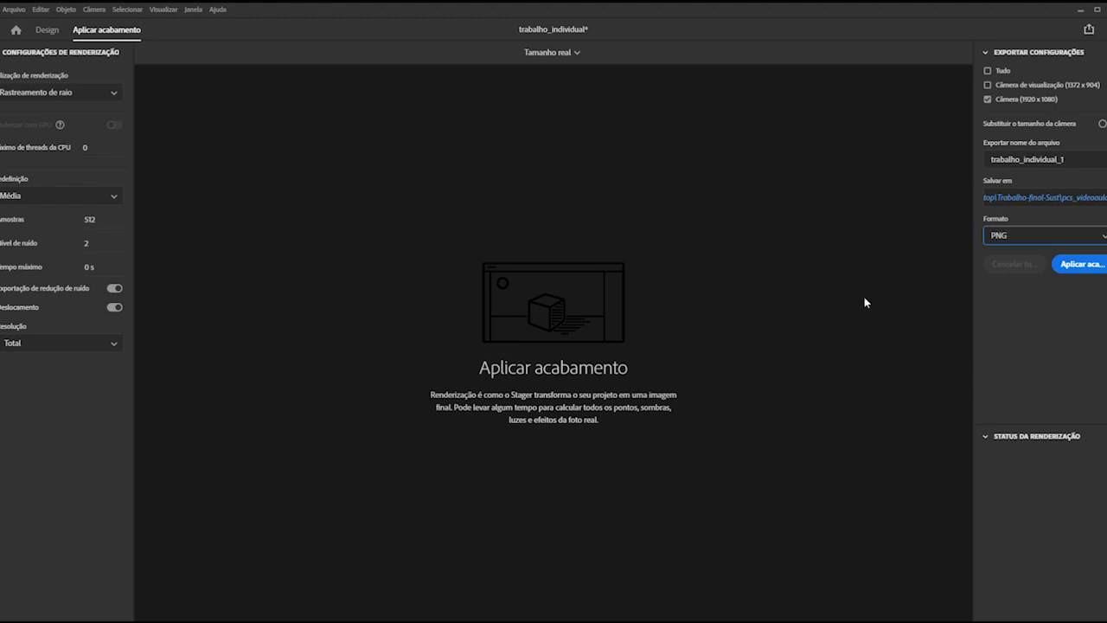
click(1075, 265)
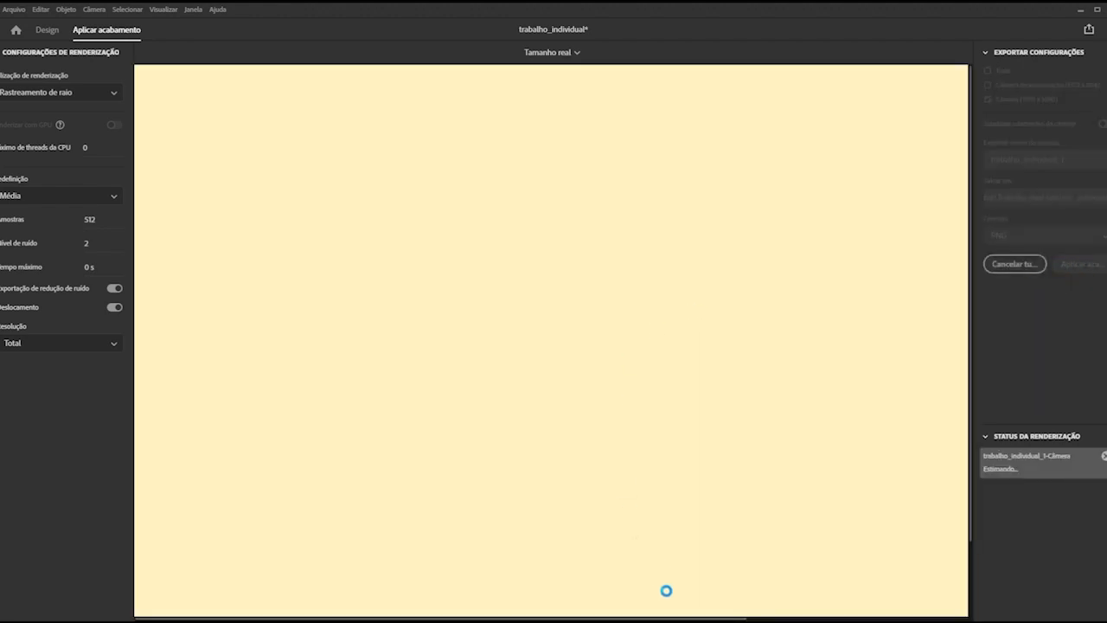
drag(445, 620, 528, 619)
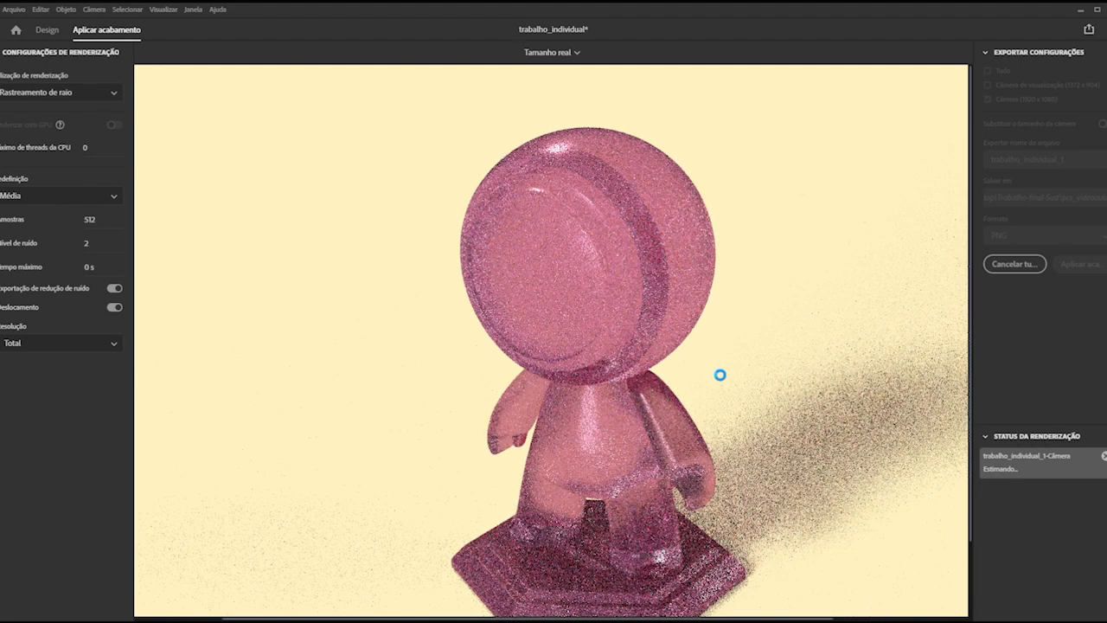